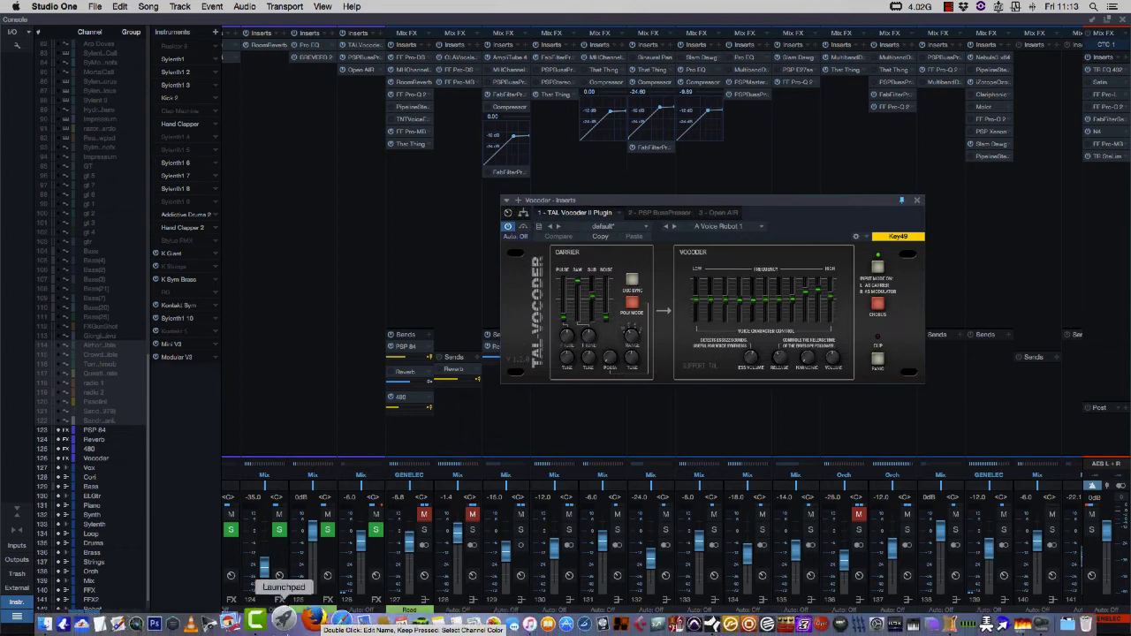
Switch to Safari, view the TAL-Vocoder download page on the TAL site, and close the browser window
{"action": "left_click", "coordinate": [326, 632]}
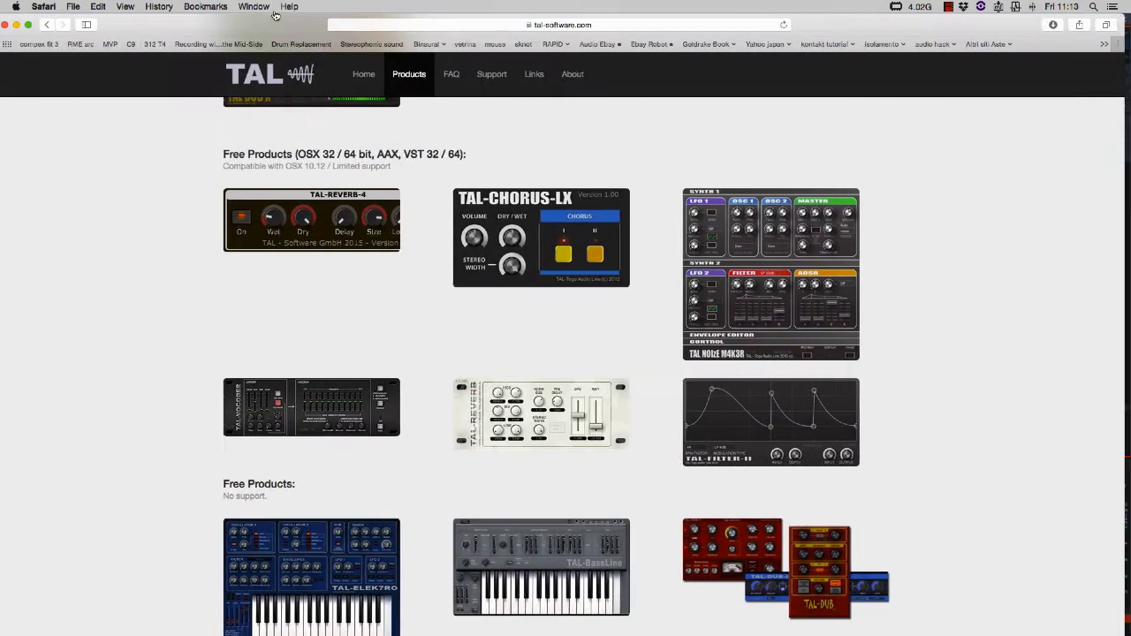
{"action": "left_click", "coordinate": [279, 422]}
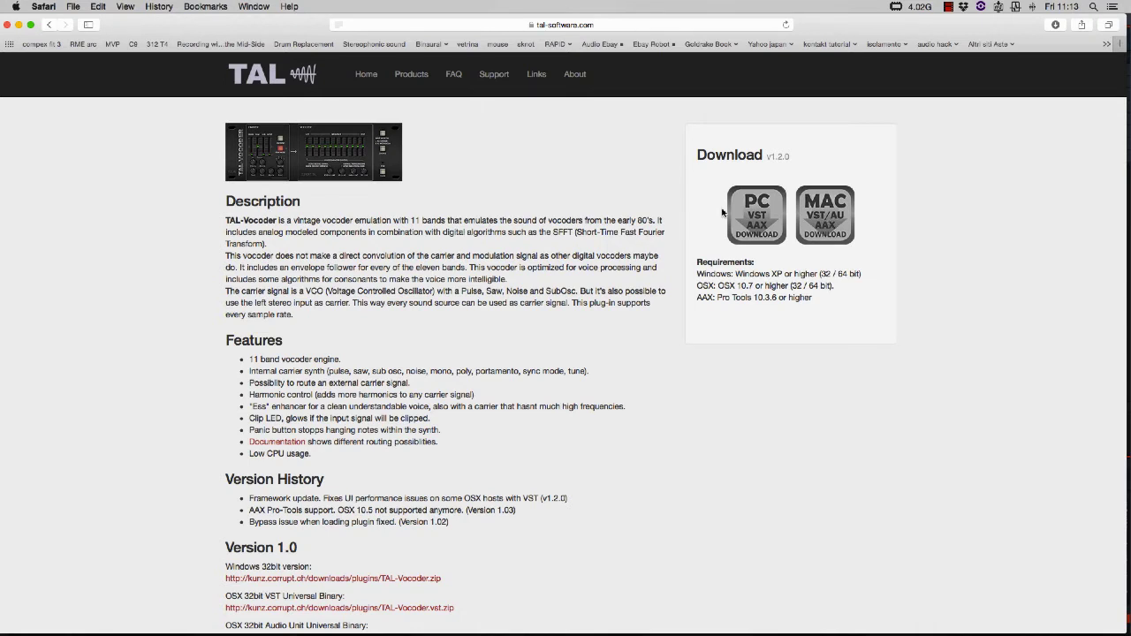
{"action": "left_click", "coordinate": [8, 25]}
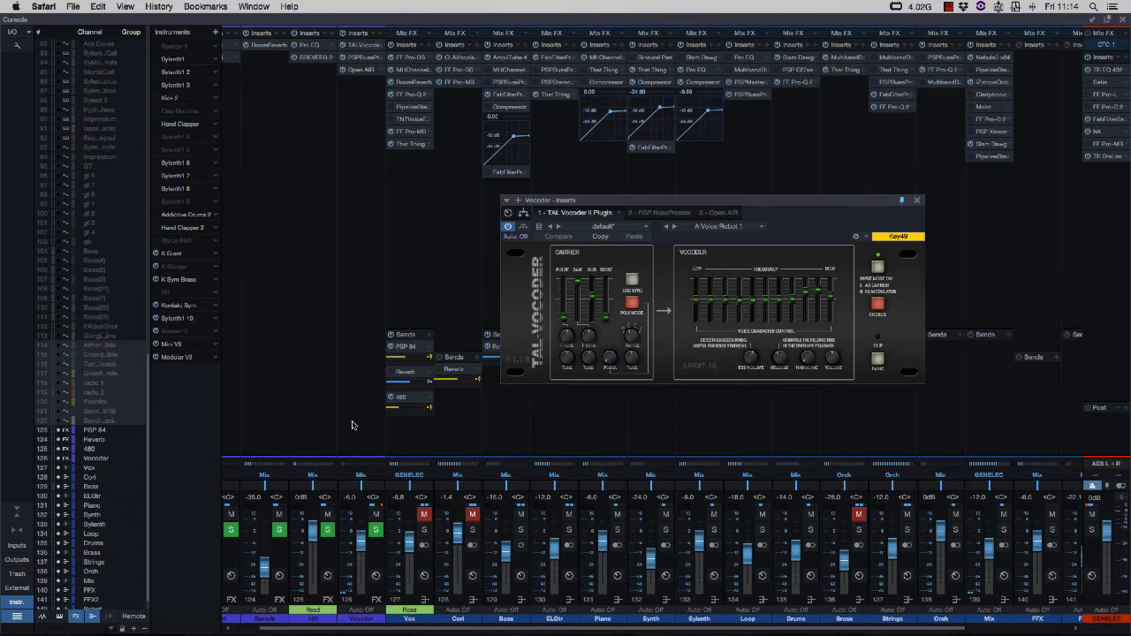
Select the Vocoder FX channel and view the console options for adding an FX channel
{"action": "left_click", "coordinate": [377, 607]}
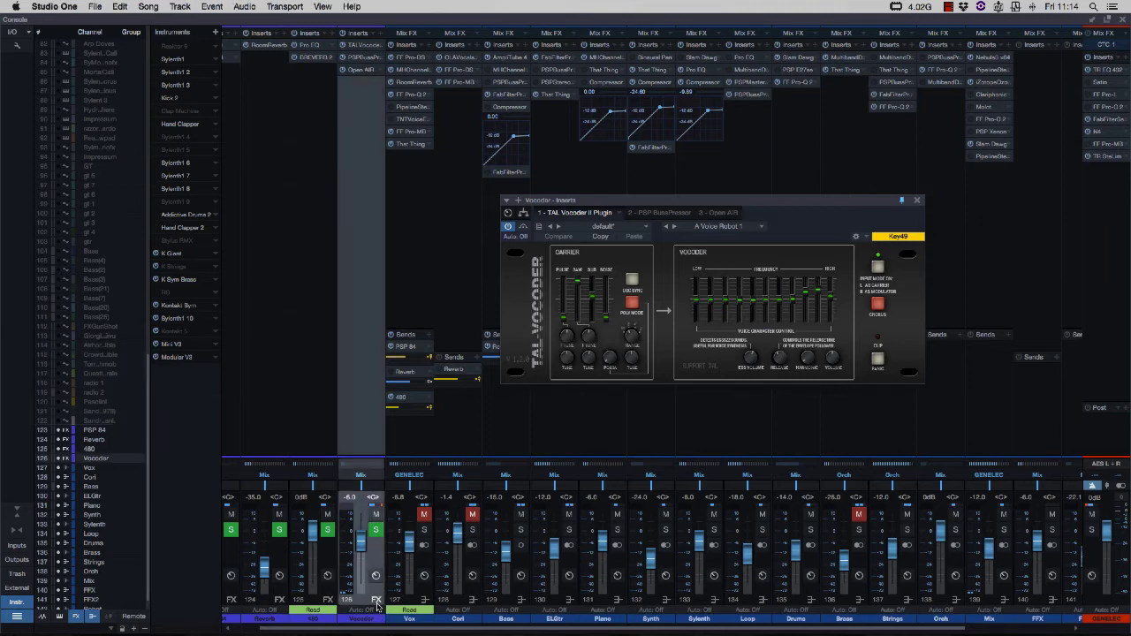
{"action": "right_click", "coordinate": [365, 301]}
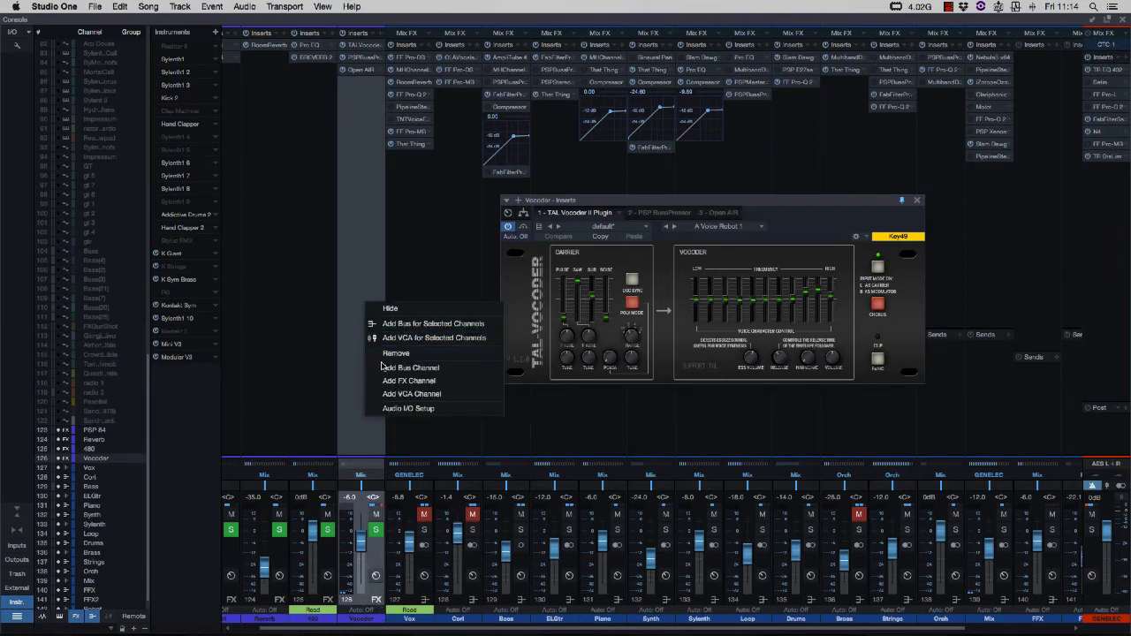
{"action": "left_click", "coordinate": [343, 373]}
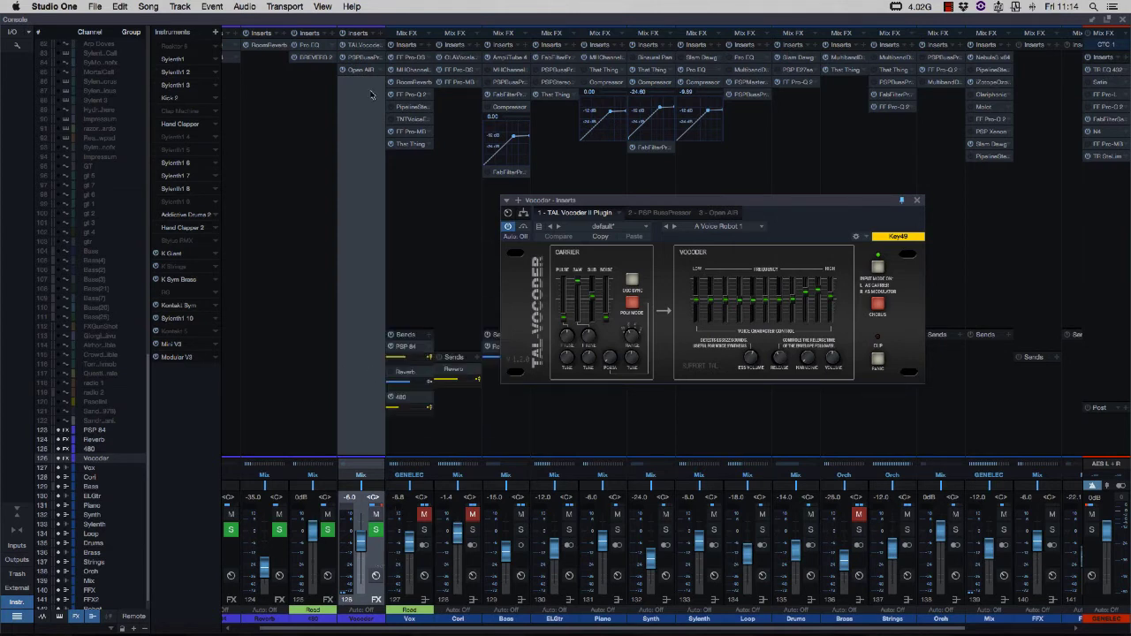
Bring up the TAL Vocoder II insert on the Vocoder channel and view its list of factory presets
{"action": "left_click", "coordinate": [364, 46]}
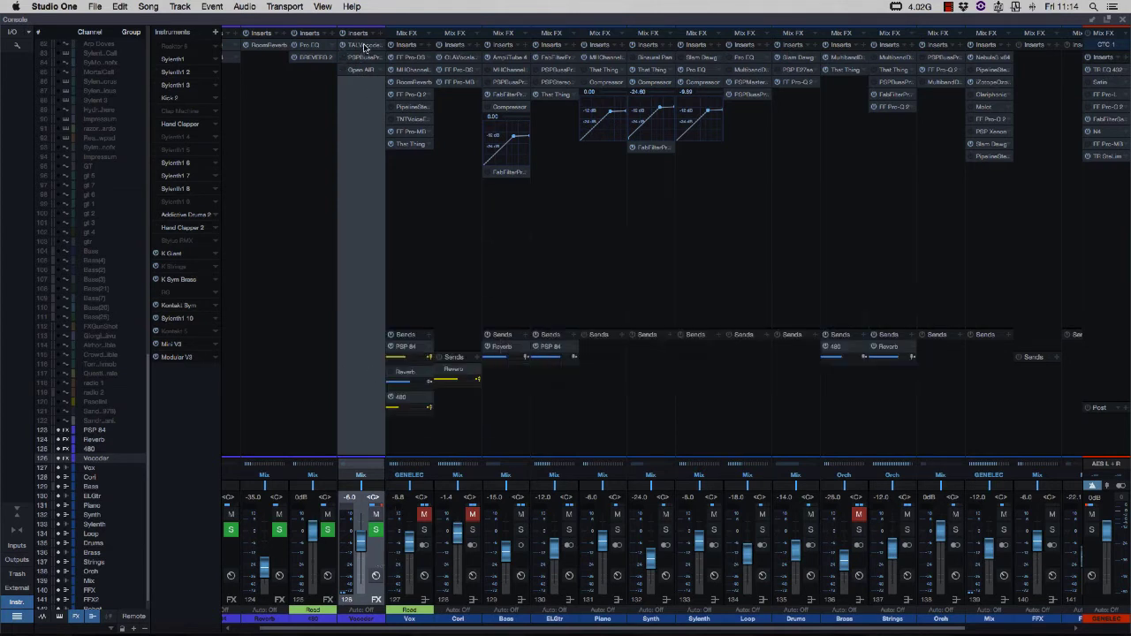
{"action": "left_click", "coordinate": [364, 46]}
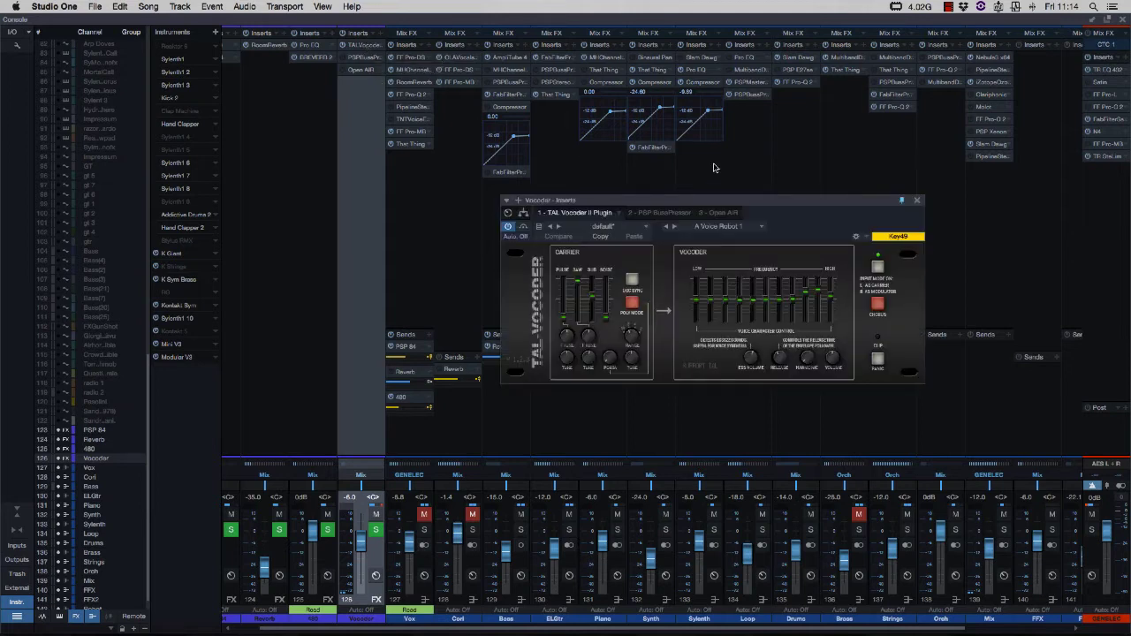
{"action": "left_click_drag", "start_coordinate": [799, 203], "coordinate": [713, 200]}
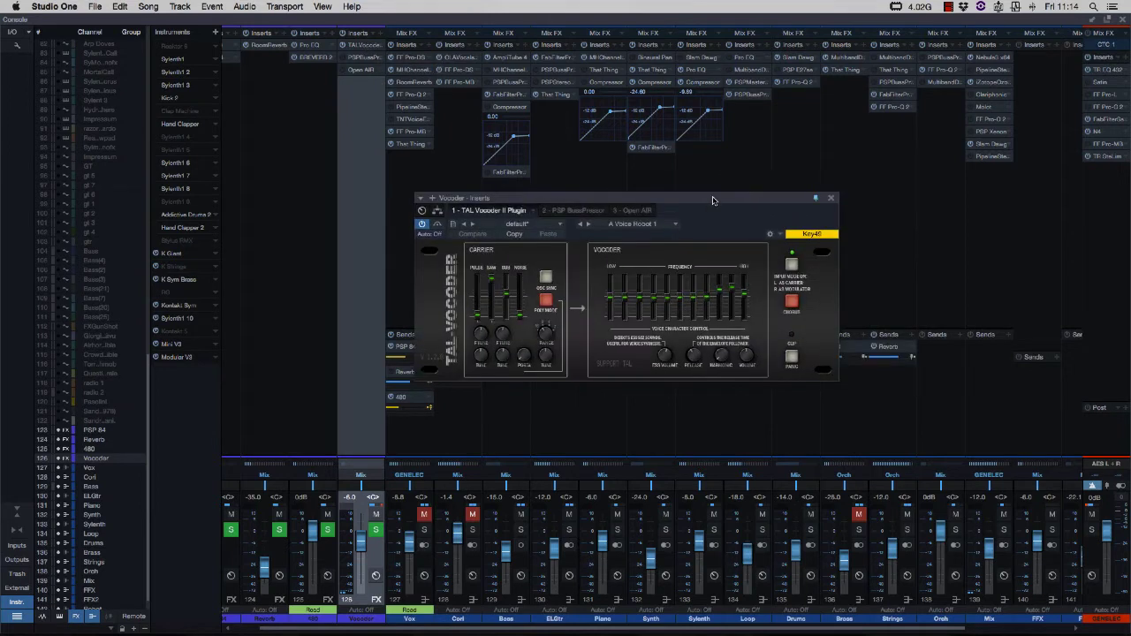
{"action": "left_click", "coordinate": [674, 225]}
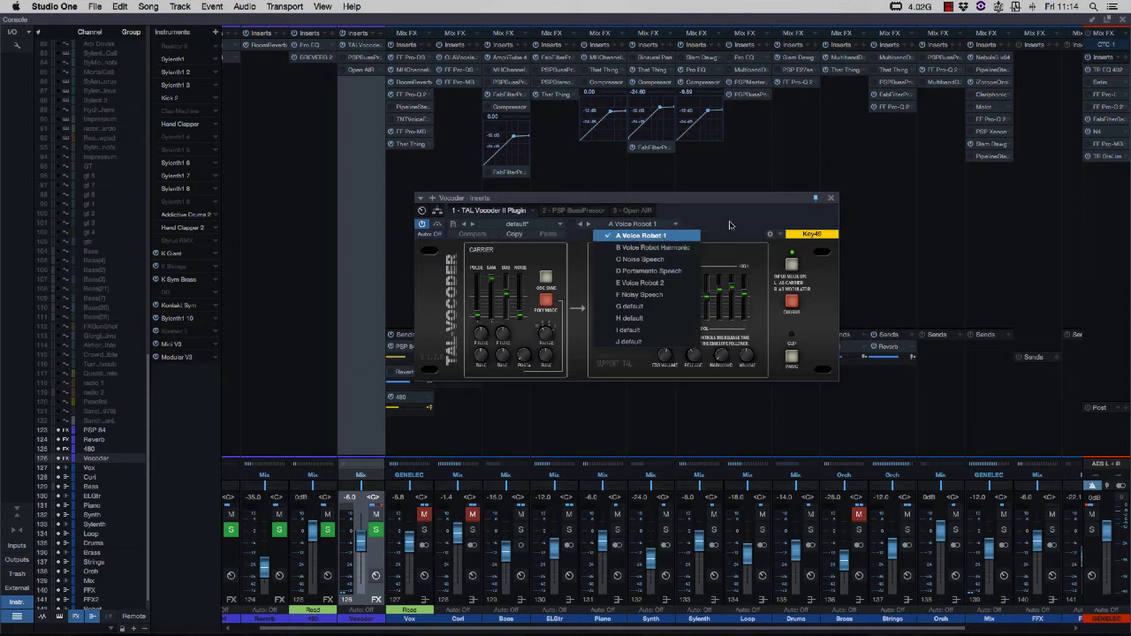
{"action": "left_click", "coordinate": [748, 223]}
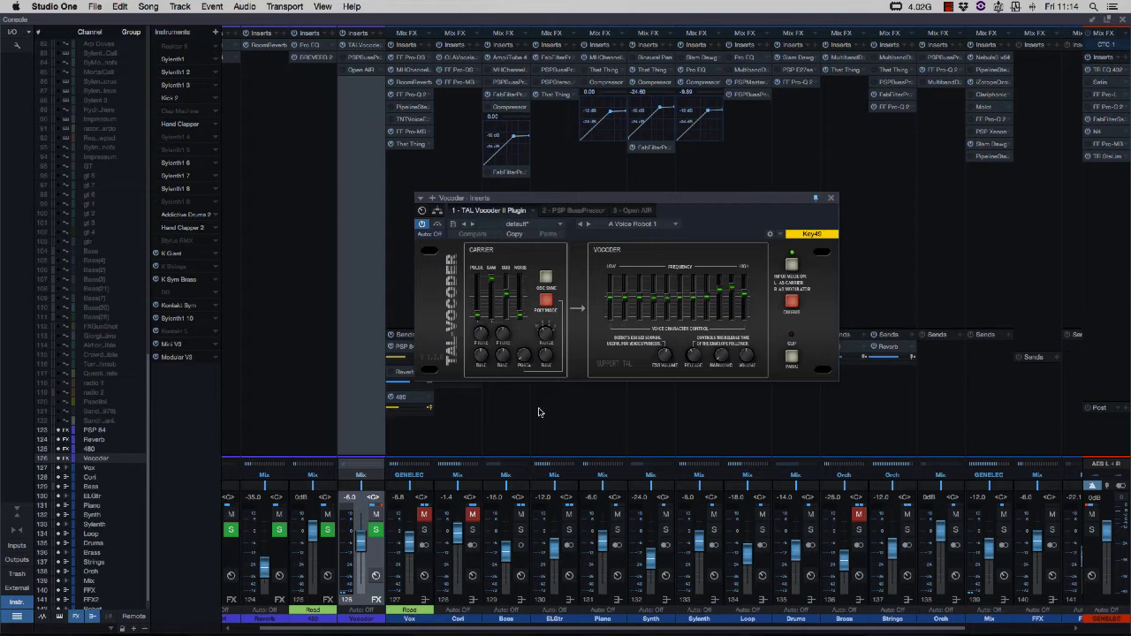
Inspect the Slam Dawg insert on the Mix bus and the output options of the Vocoder channel
{"action": "scroll", "coordinate": [814, 389], "scroll_direction": "right", "scroll_amount": 3}
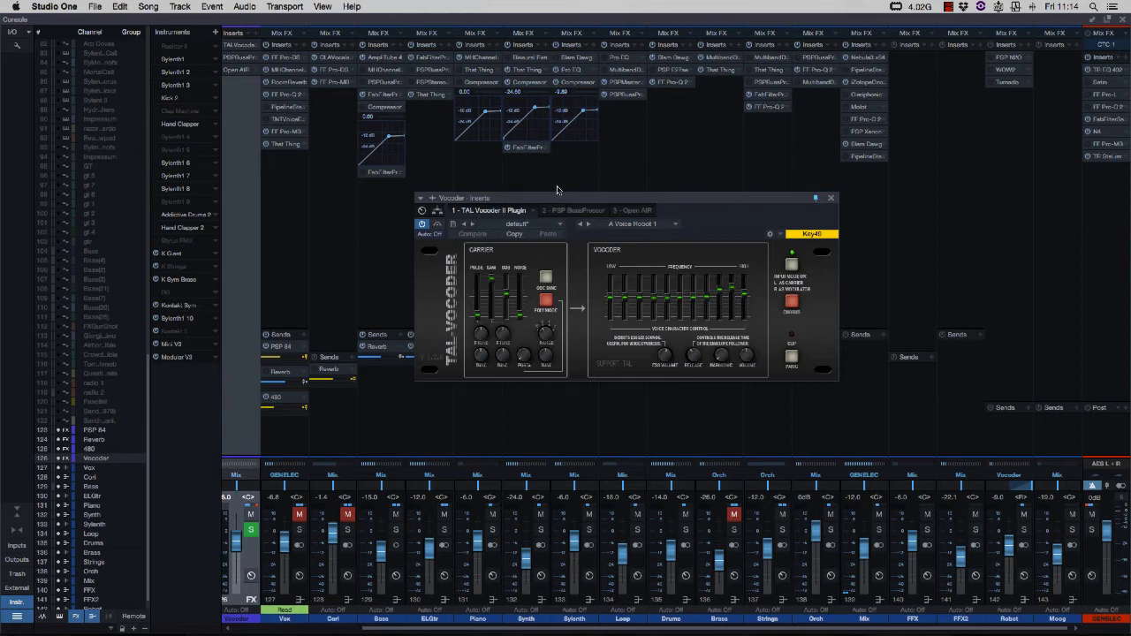
{"action": "left_click", "coordinate": [871, 212]}
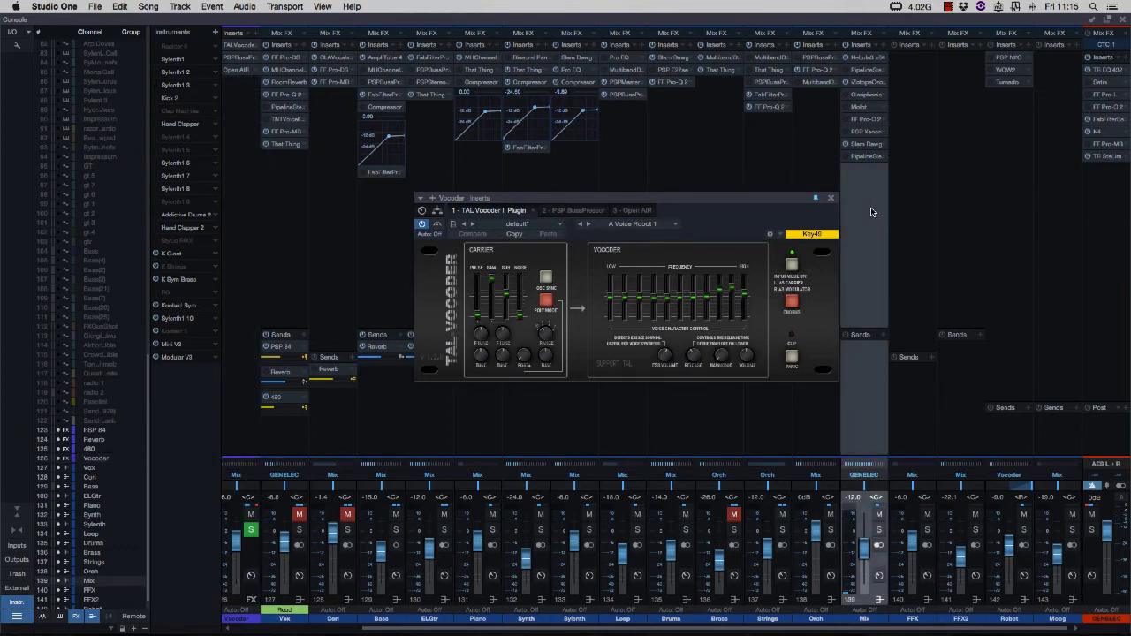
{"action": "left_click", "coordinate": [866, 145]}
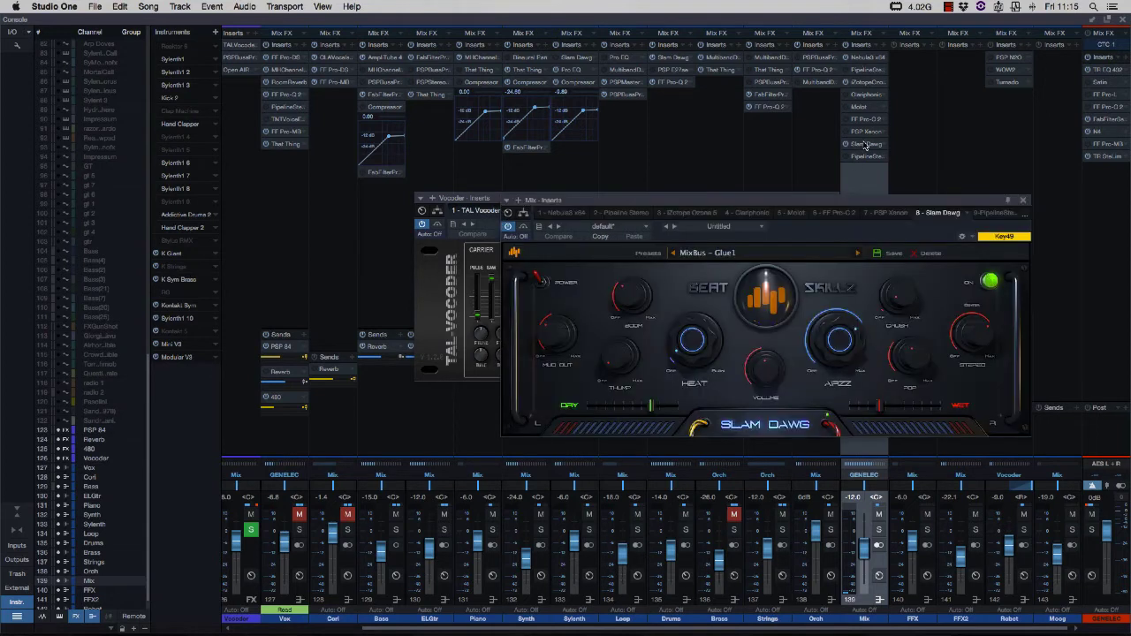
{"action": "left_click", "coordinate": [1024, 201]}
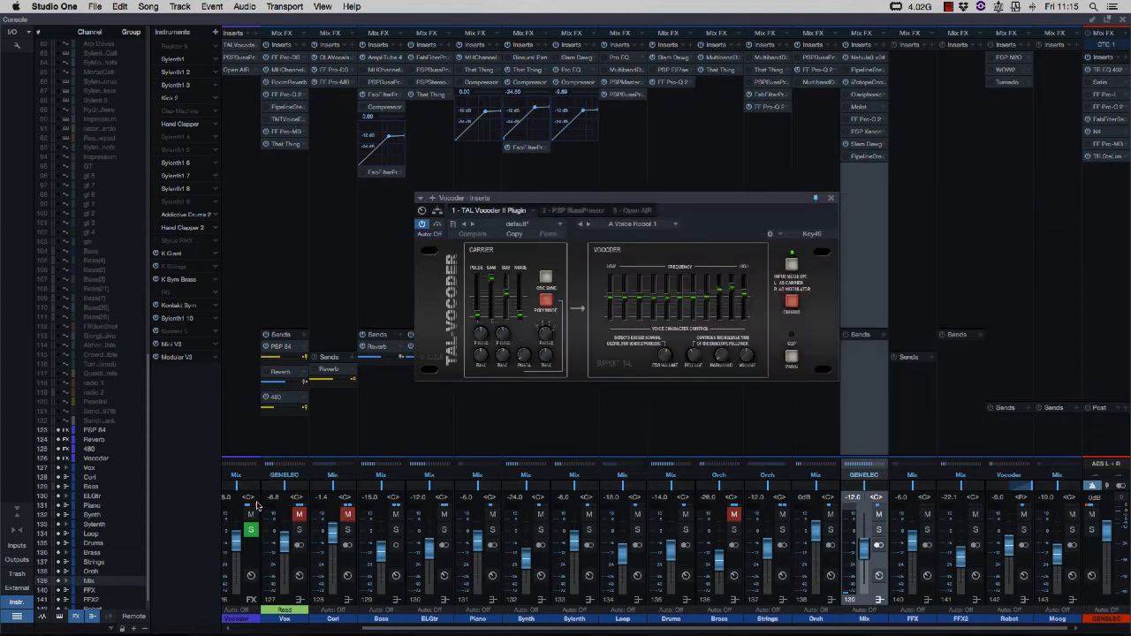
{"action": "left_click", "coordinate": [235, 478]}
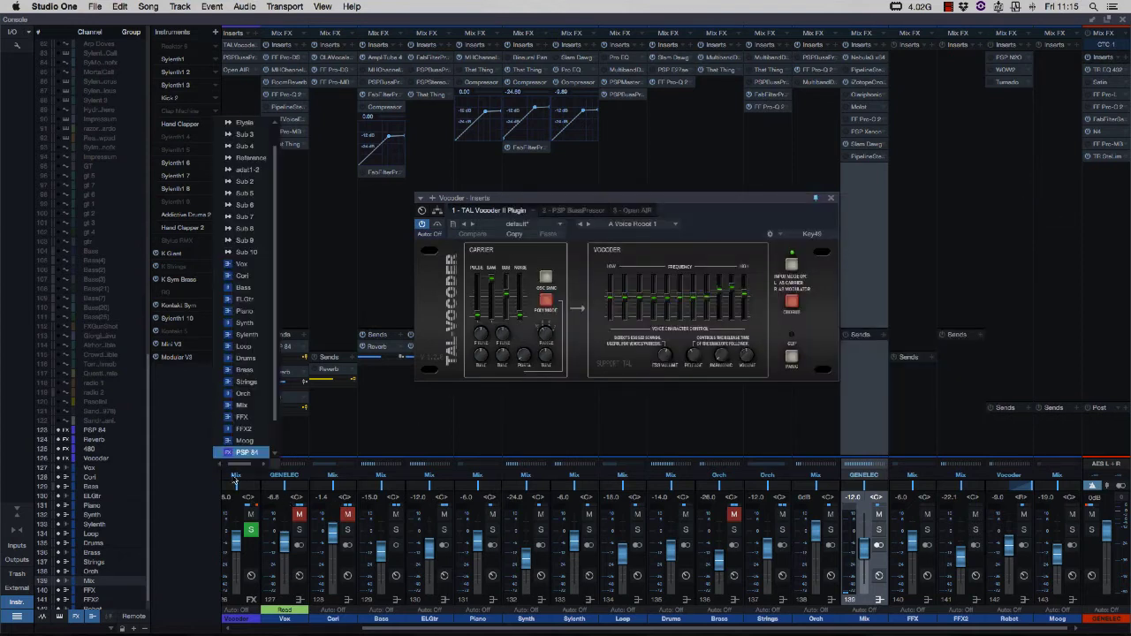
{"action": "left_click", "coordinate": [242, 371]}
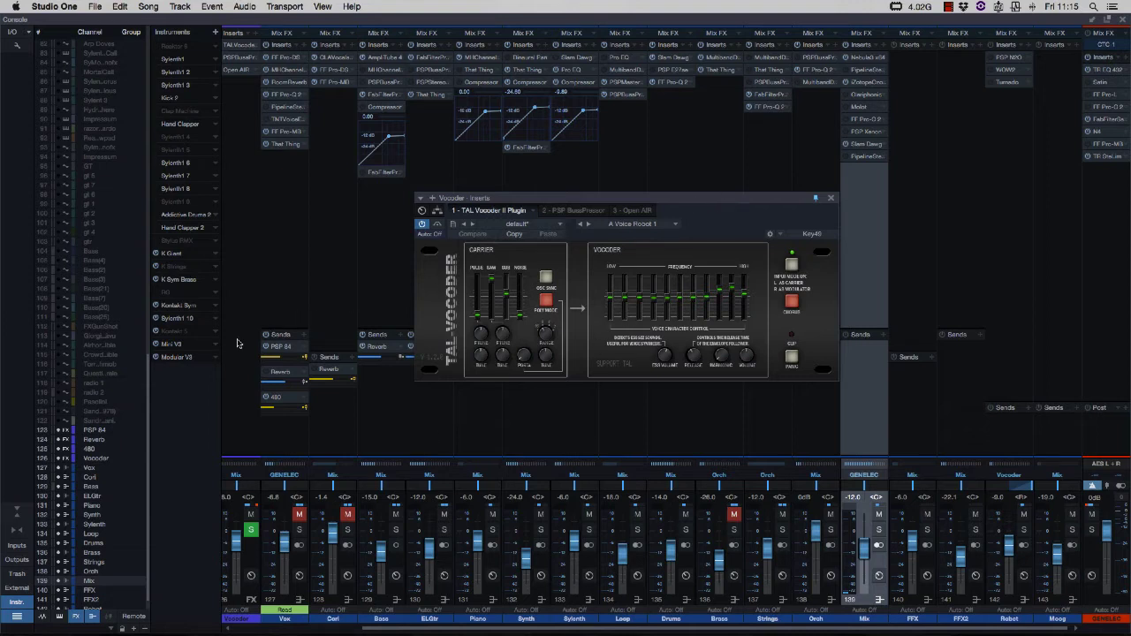
Open the Sylenth1 10 instrument and check the output routing of its console channel
{"action": "left_click", "coordinate": [181, 318]}
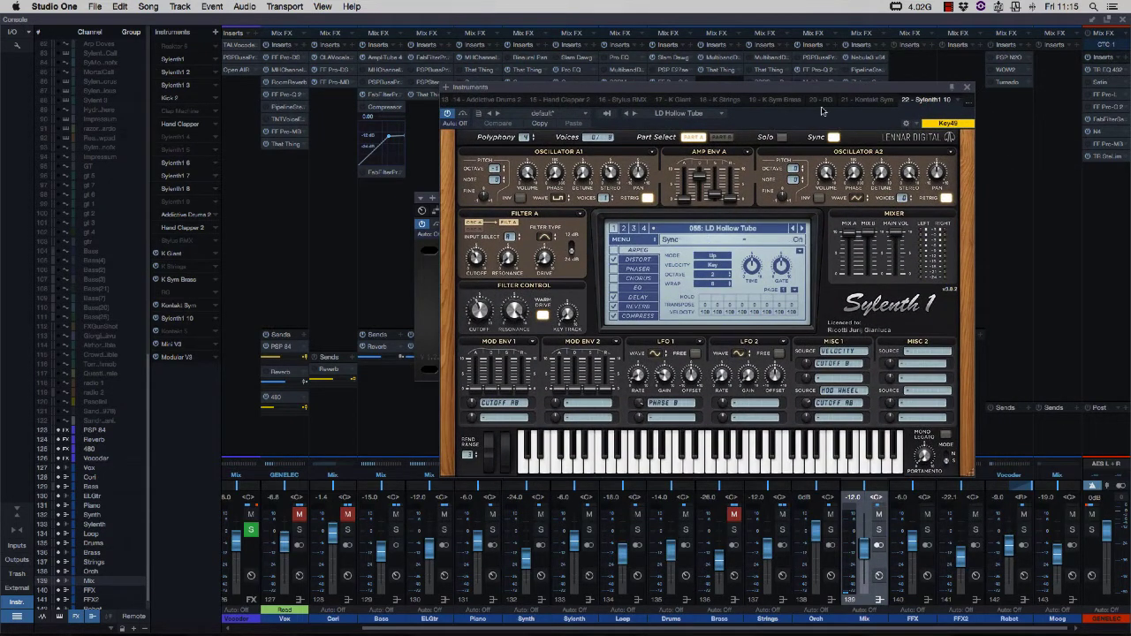
{"action": "left_click_drag", "start_coordinate": [807, 89], "coordinate": [671, 98]}
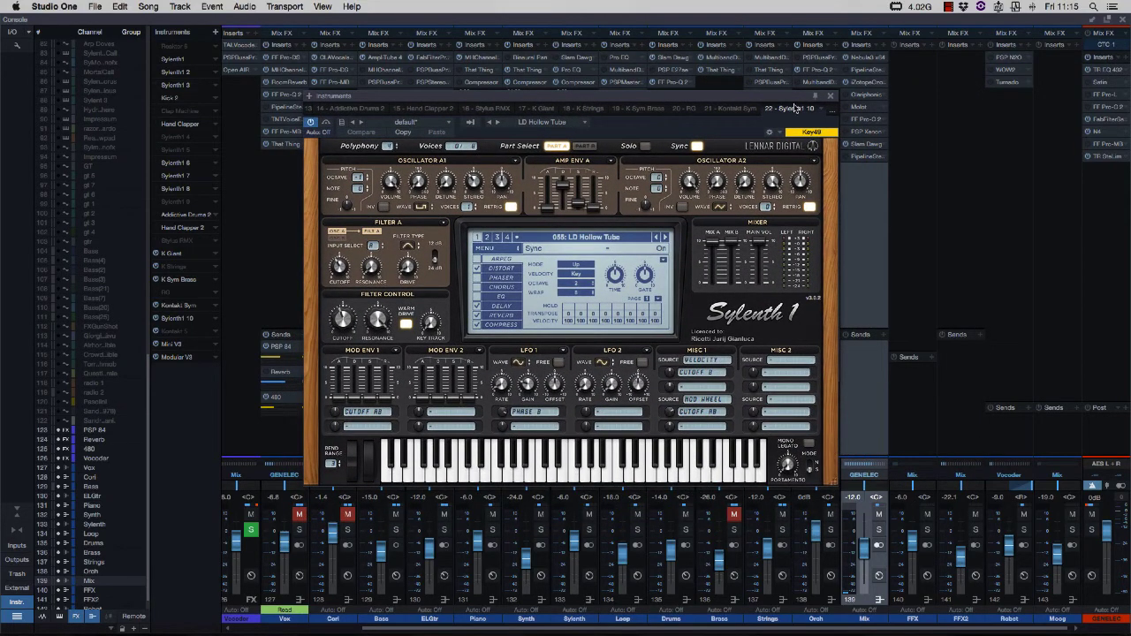
{"action": "left_click_drag", "start_coordinate": [772, 99], "coordinate": [810, 94]}
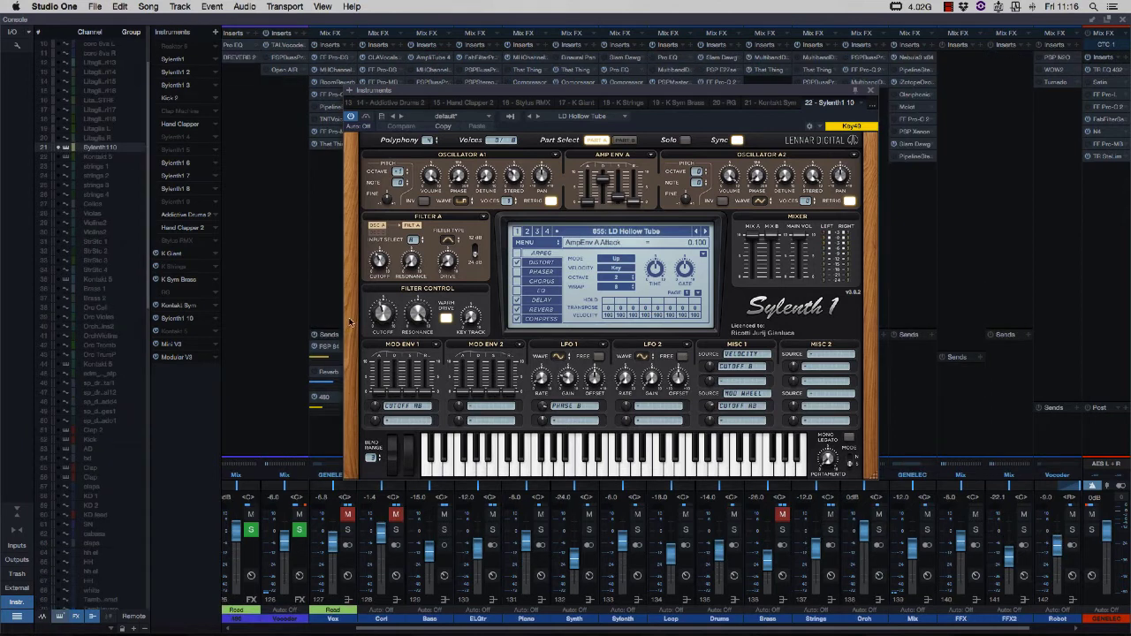
{"action": "scroll", "coordinate": [284, 288], "scroll_direction": "left", "scroll_amount": 4}
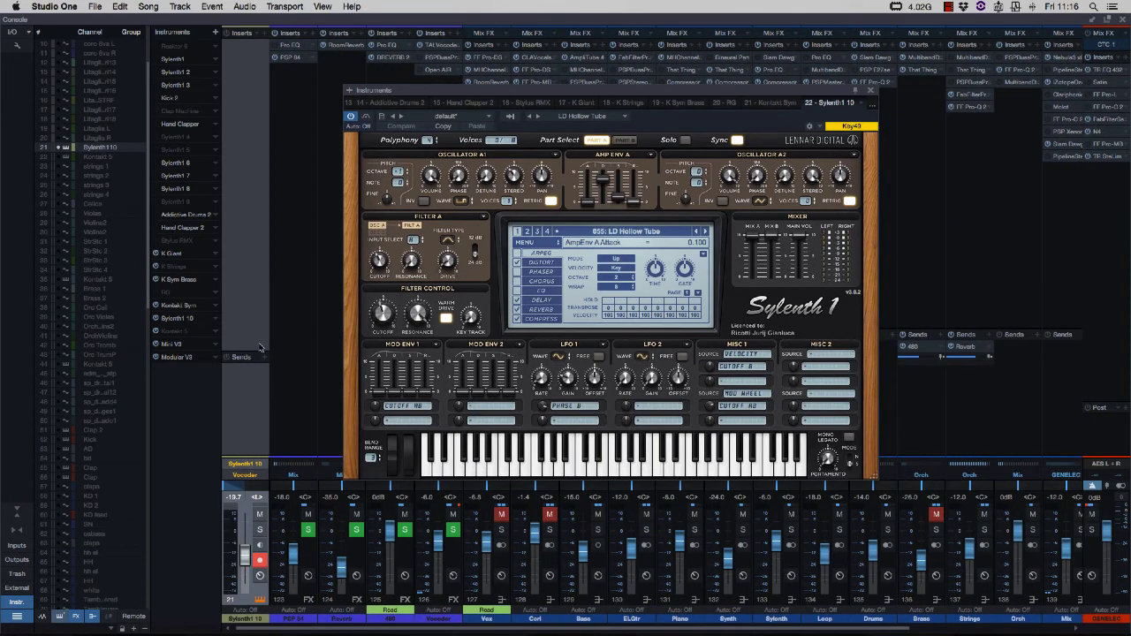
{"action": "left_click", "coordinate": [246, 477]}
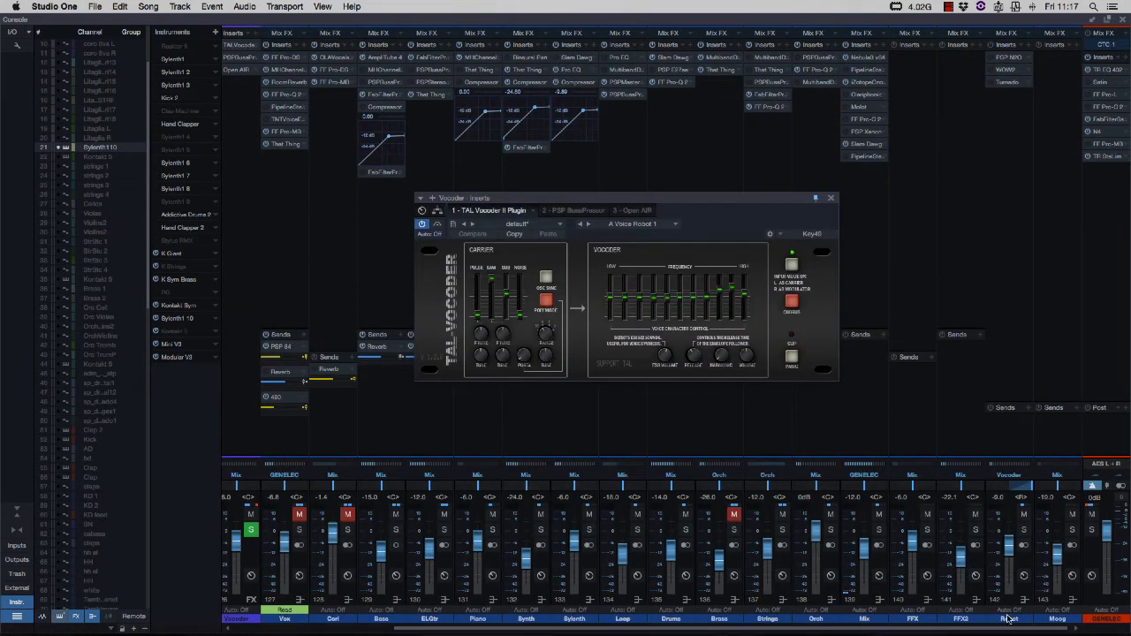
Select the Robot bus and examine its output routing to the Vocoder channel
{"action": "left_click", "coordinate": [1014, 621]}
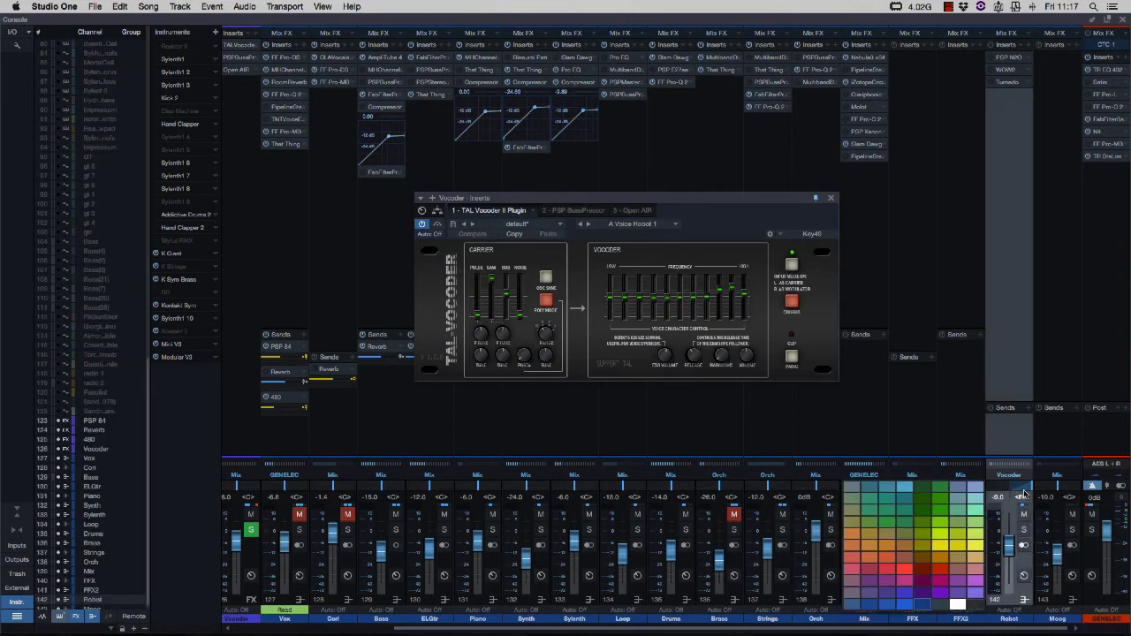
{"action": "left_click", "coordinate": [1012, 477]}
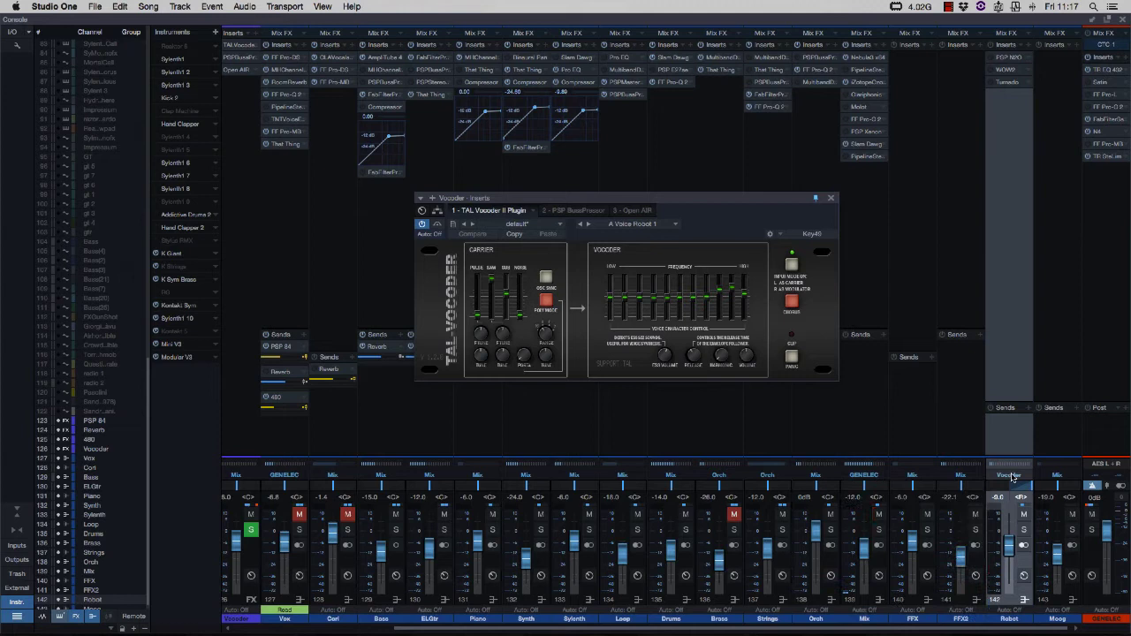
{"action": "left_click", "coordinate": [1012, 477]}
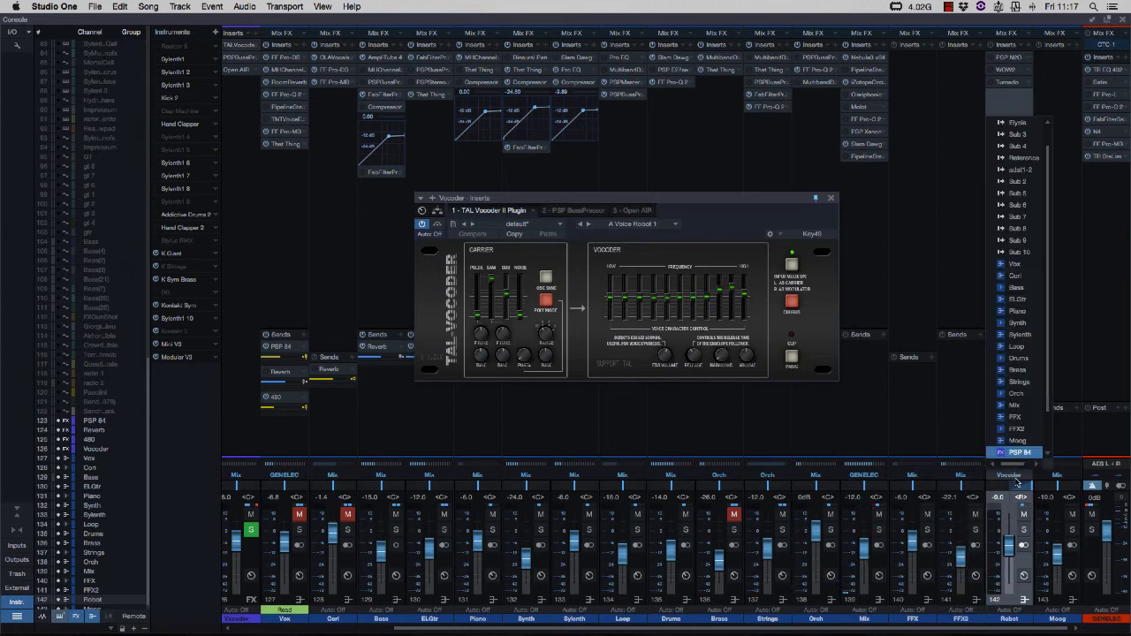
{"action": "scroll", "coordinate": [1017, 405], "scroll_direction": "down", "scroll_amount": 3}
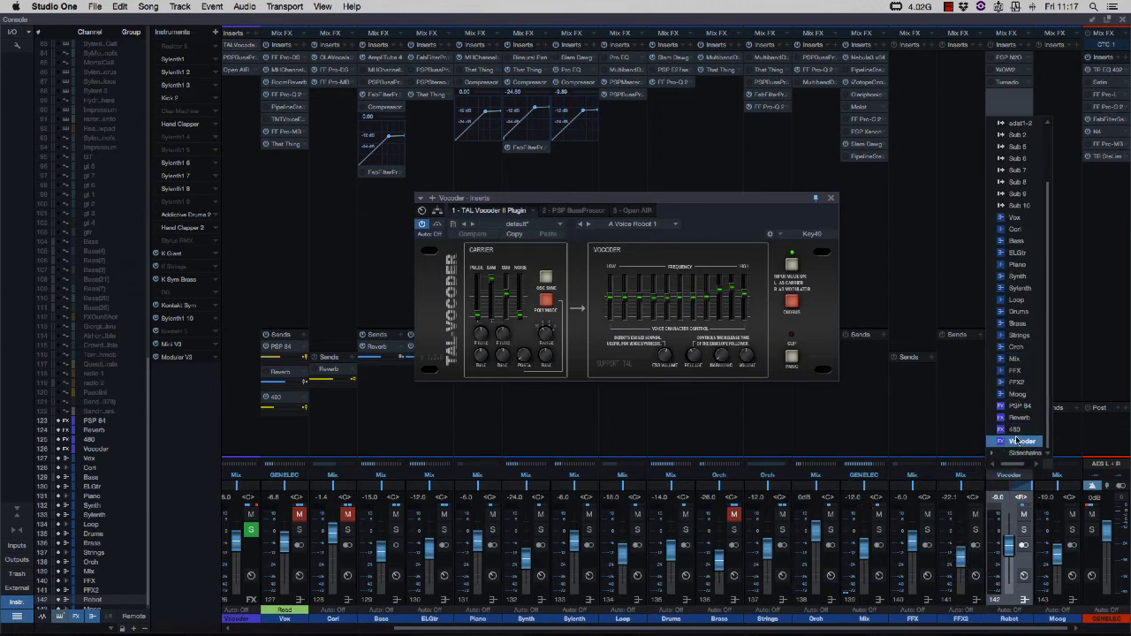
{"action": "left_click", "coordinate": [1020, 498]}
Close the console to return to the arrangement and move the Vocoder plug-in window clear of the Sy Impressum nofx events
{"action": "left_click_drag", "start_coordinate": [658, 204], "coordinate": [648, 207]}
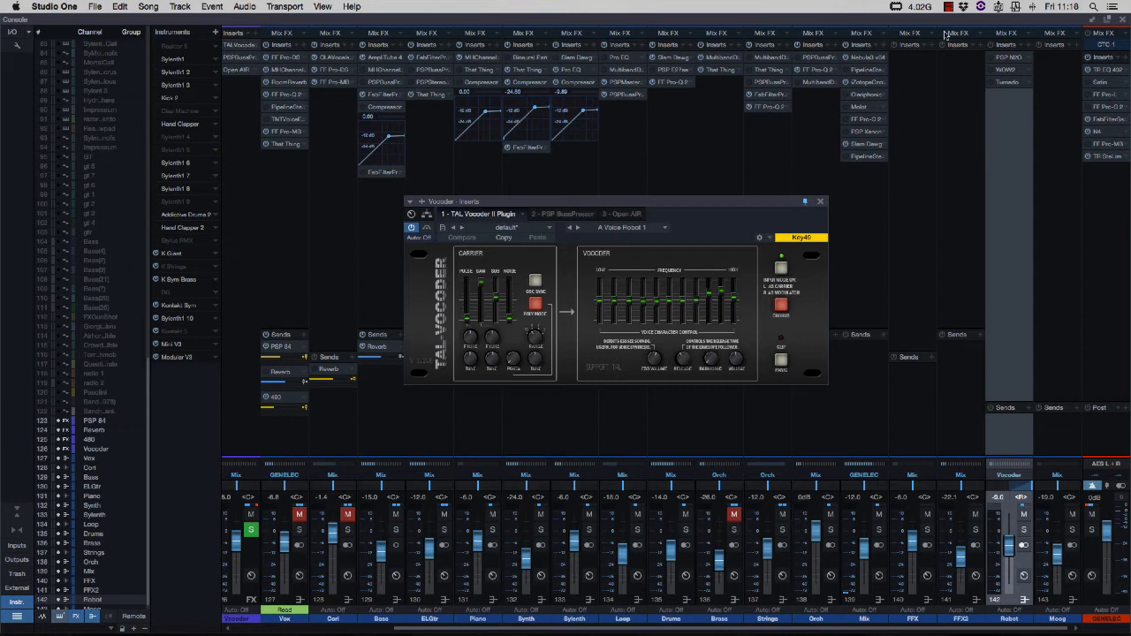
{"action": "left_click", "coordinate": [1123, 20]}
{"action": "left_click_drag", "start_coordinate": [536, 203], "coordinate": [643, 112]}
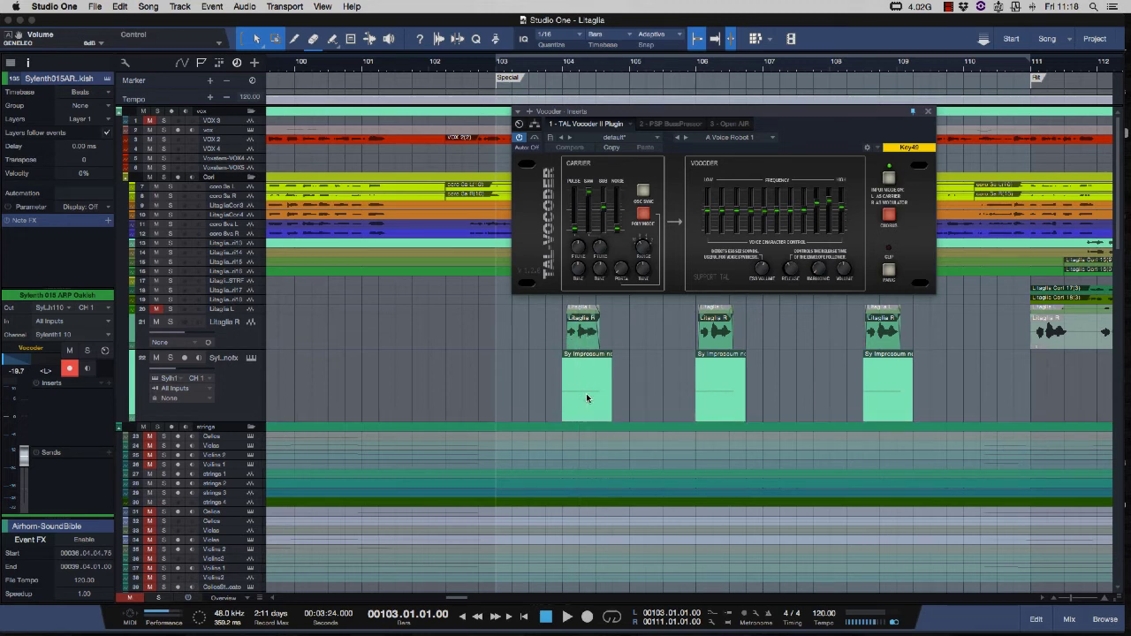
Open the Sy Impressum nofx event at bar 104 in the note editor and move the Vocoder plug-in window below the notes
{"action": "left_click", "coordinate": [254, 386]}
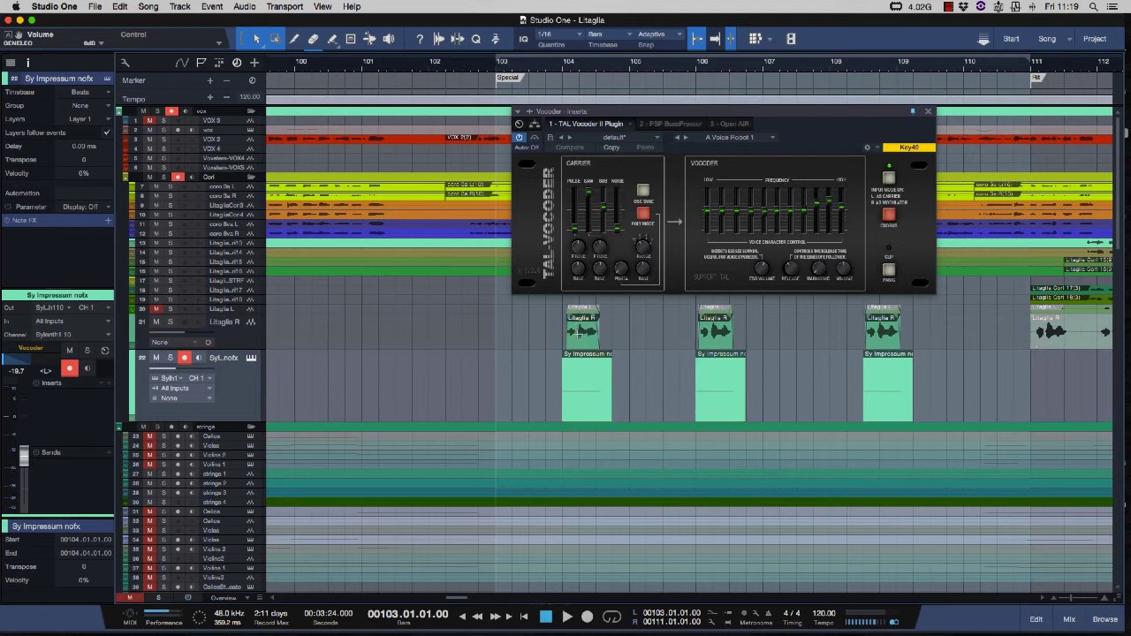
{"action": "double_click", "coordinate": [587, 387]}
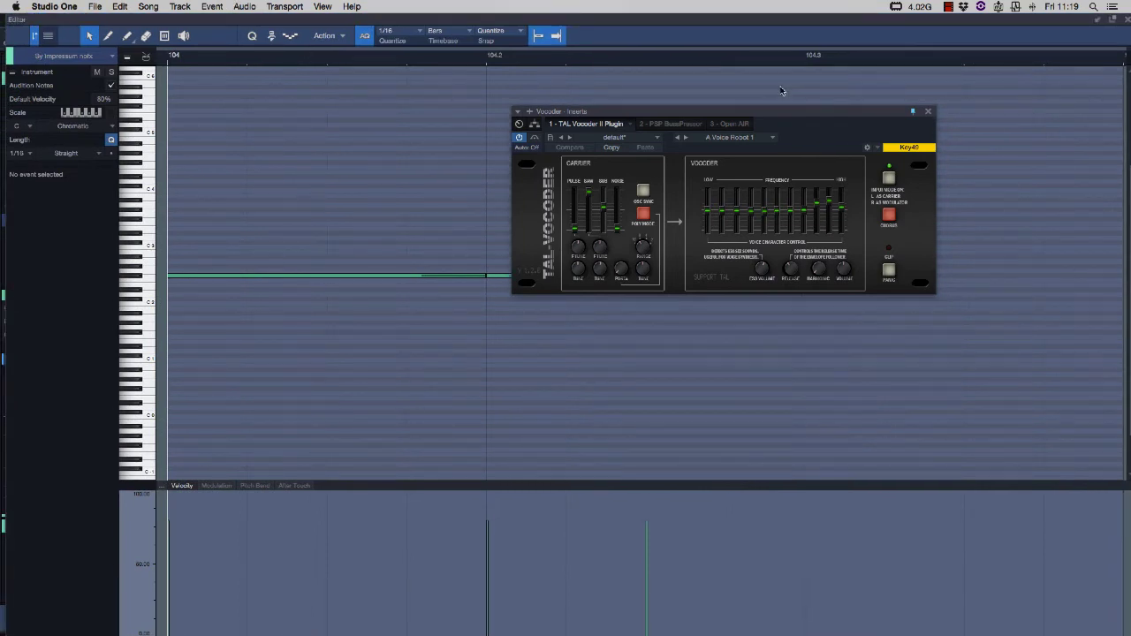
{"action": "left_click_drag", "start_coordinate": [877, 113], "coordinate": [1054, 417]}
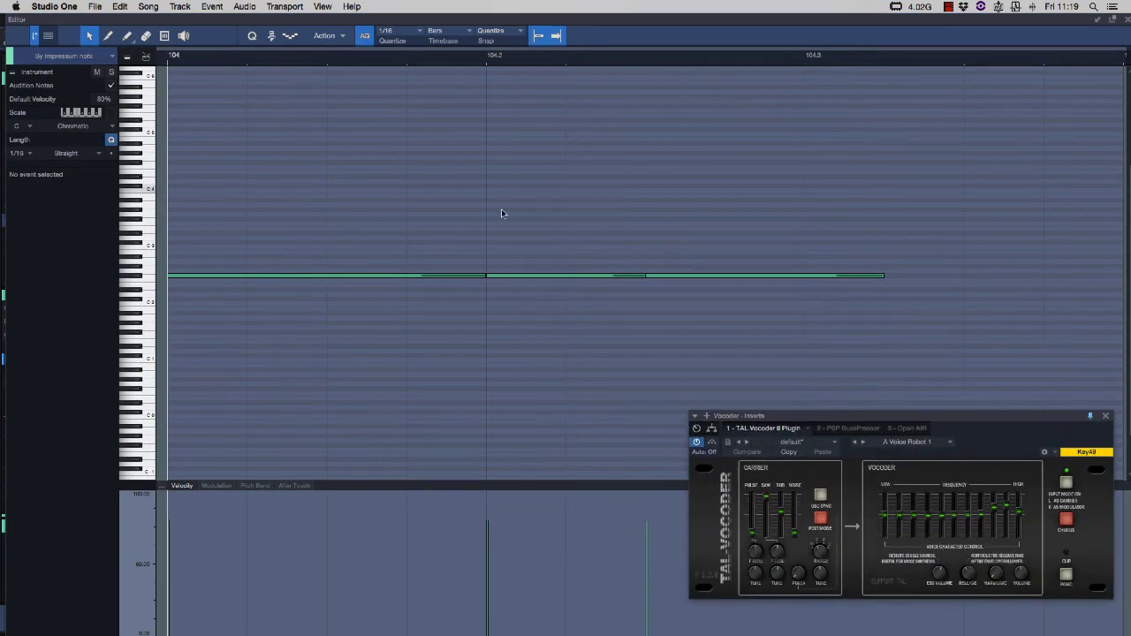
{"action": "left_click_drag", "start_coordinate": [858, 417], "coordinate": [597, 414]}
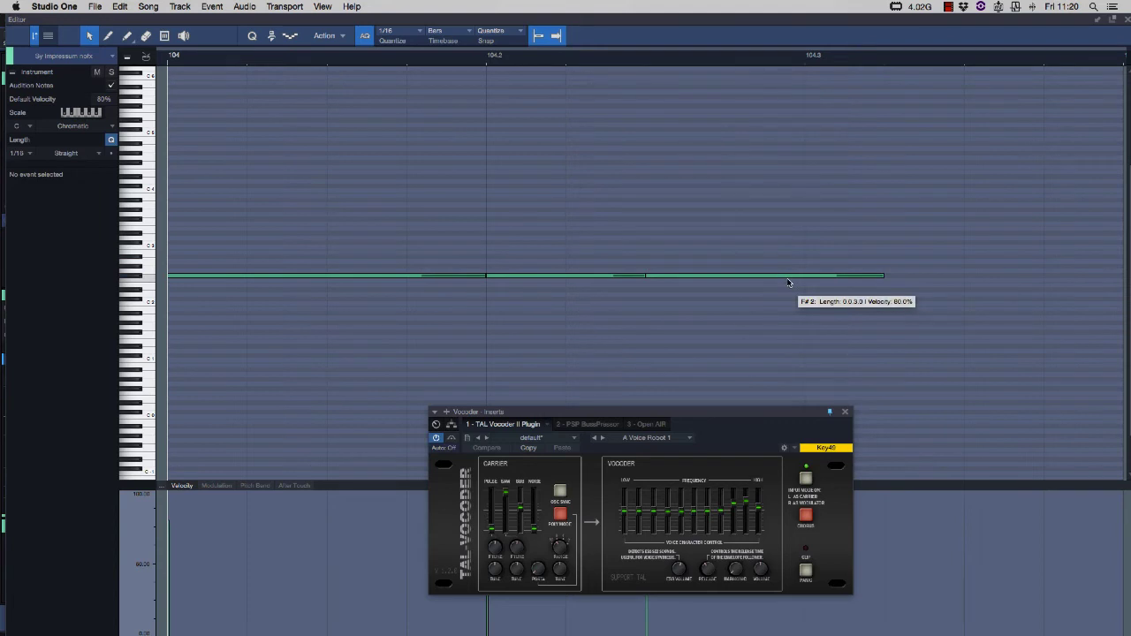
Raise the event's second note to A#2 and its third note to C3
{"action": "left_click", "coordinate": [557, 278]}
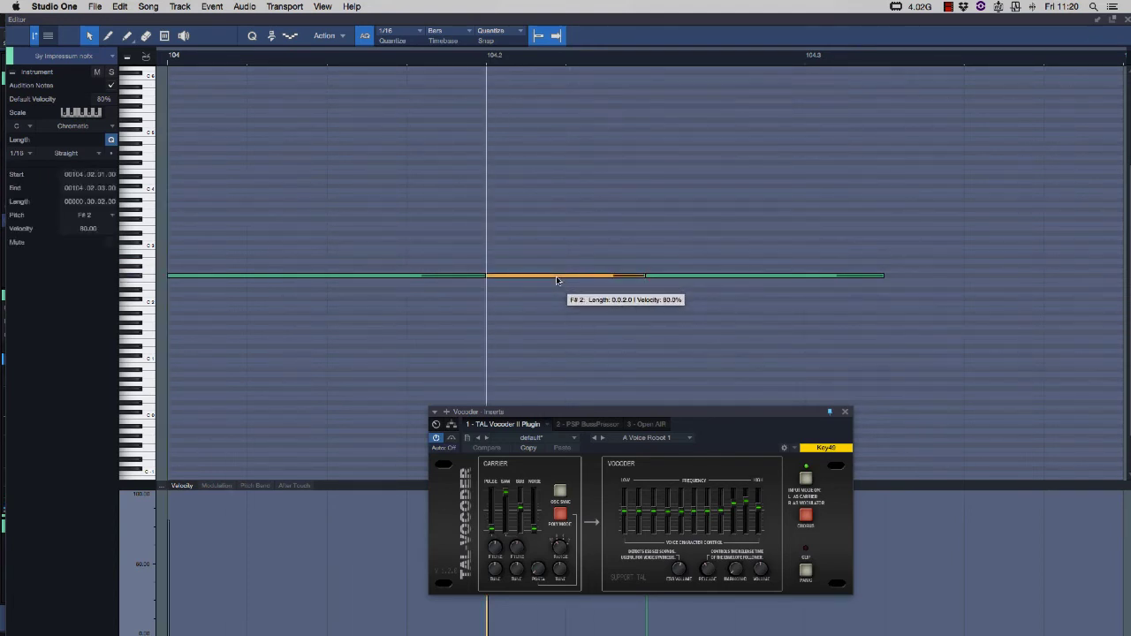
{"action": "left_click_drag", "start_coordinate": [556, 276], "coordinate": [556, 257]}
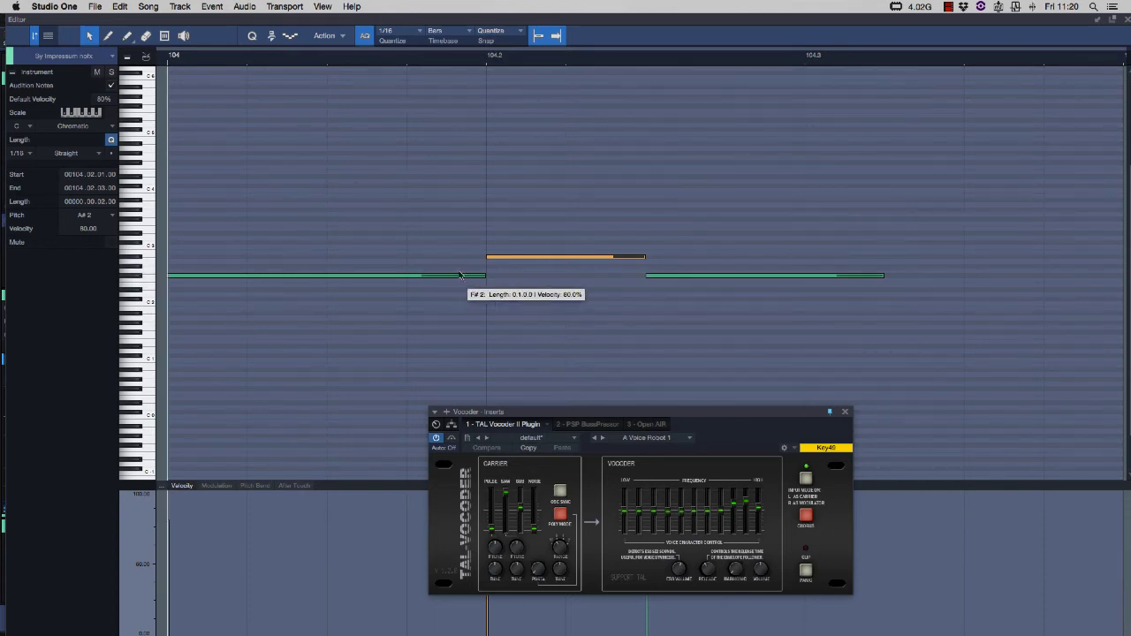
{"action": "left_click_drag", "start_coordinate": [715, 282], "coordinate": [720, 254]}
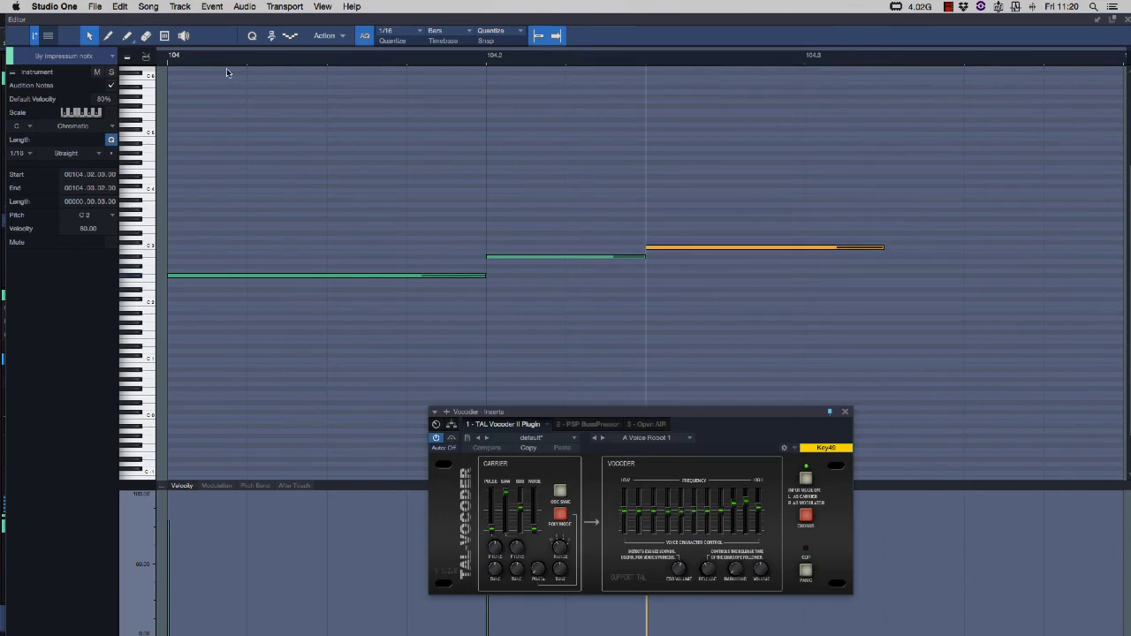
Lower the event's third note to B2 and play the edited phrase from bar 104
{"action": "left_click", "coordinate": [169, 62]}
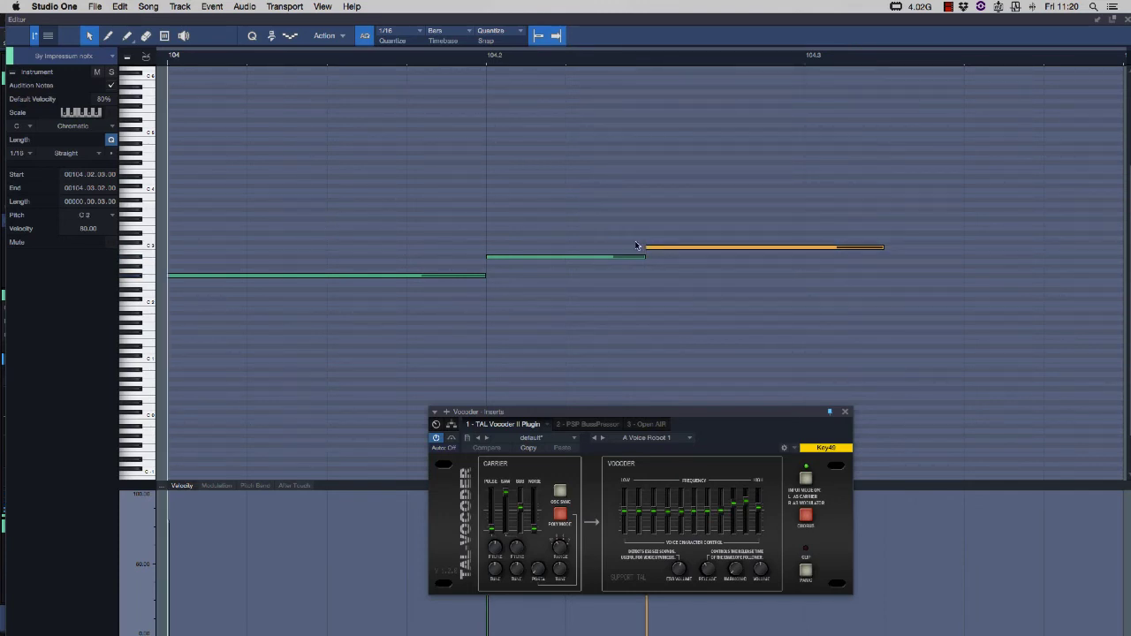
{"action": "left_click_drag", "start_coordinate": [761, 246], "coordinate": [761, 252]}
{"action": "left_click", "coordinate": [167, 62]}
{"action": "key", "text": "space"}
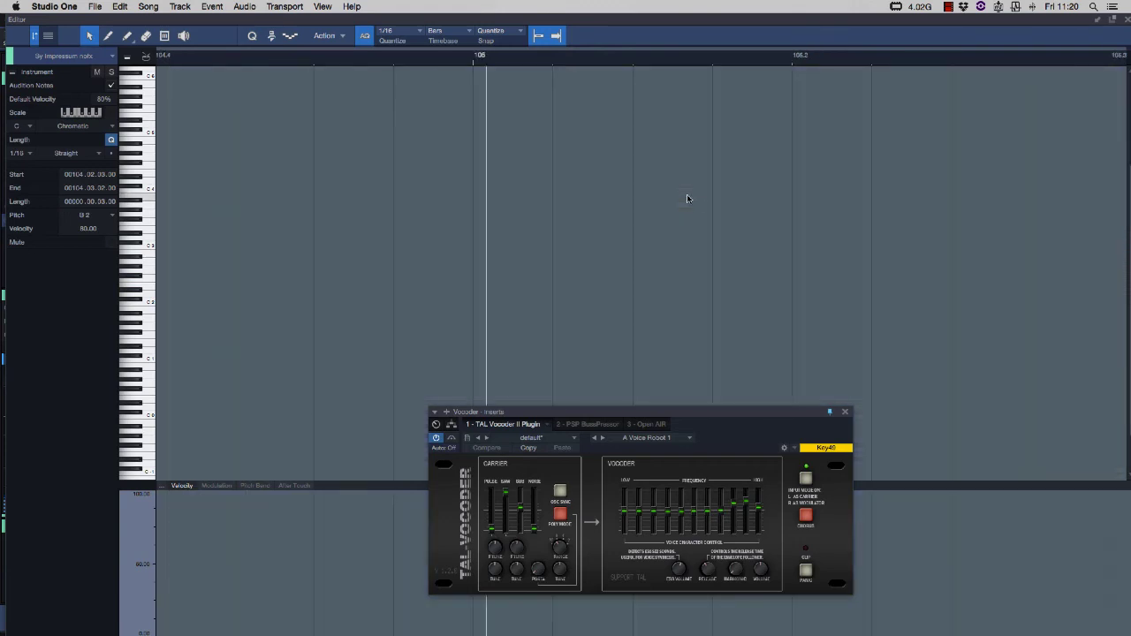
Return to the arrangement with playback stopped and reposition the Vocoder plug-in window below the Litaglia R events
{"action": "left_click", "coordinate": [1126, 20]}
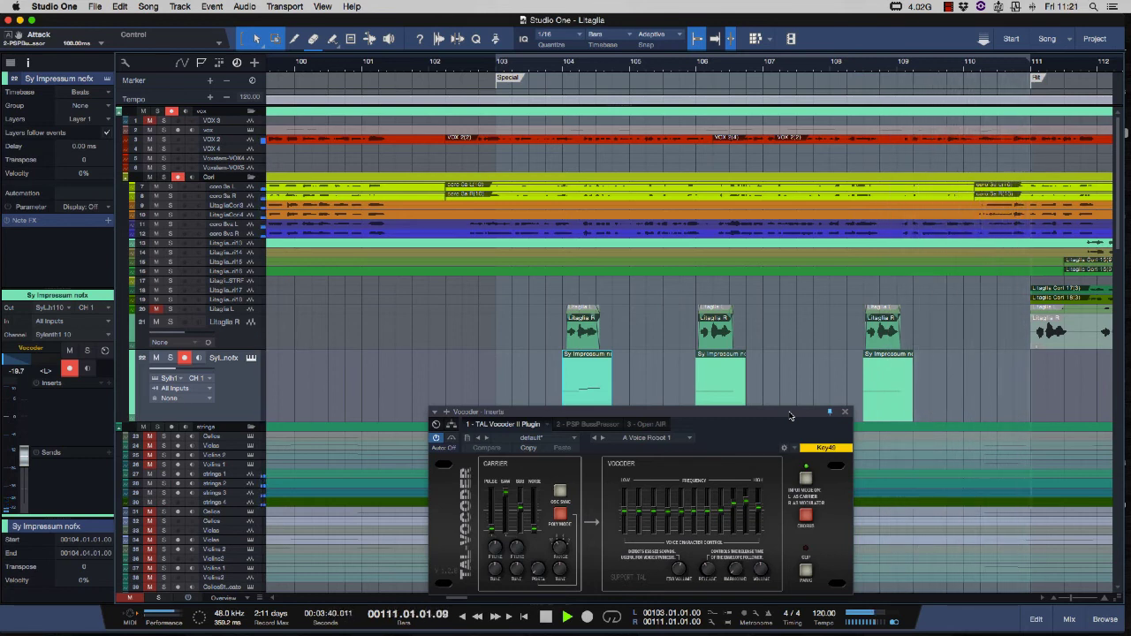
{"action": "key", "text": "space"}
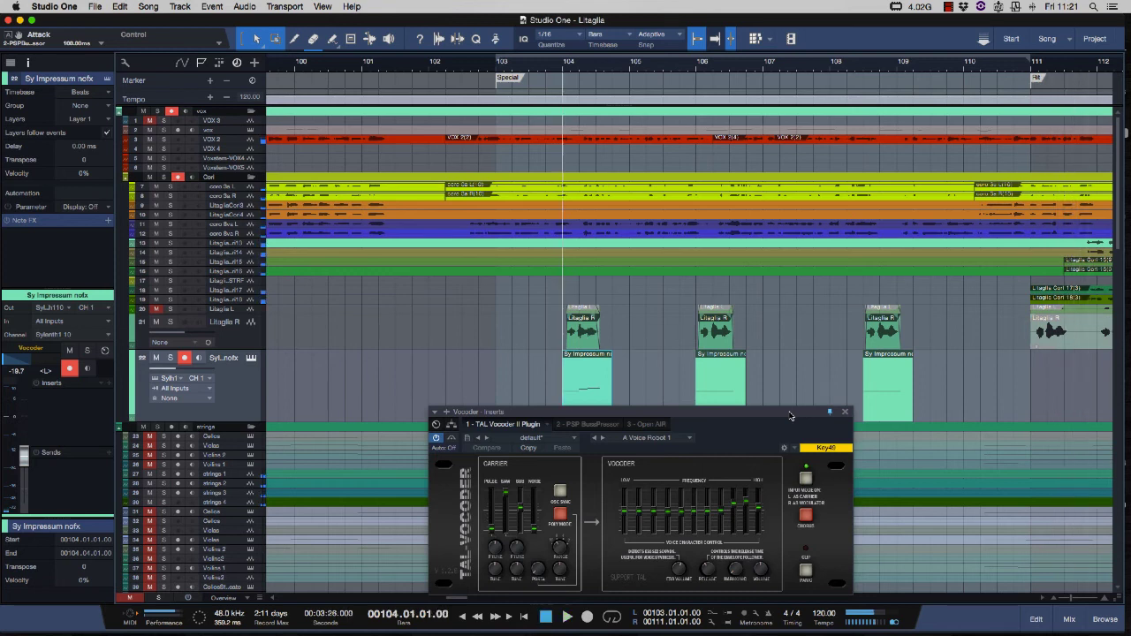
{"action": "left_click_drag", "start_coordinate": [791, 415], "coordinate": [870, 442]}
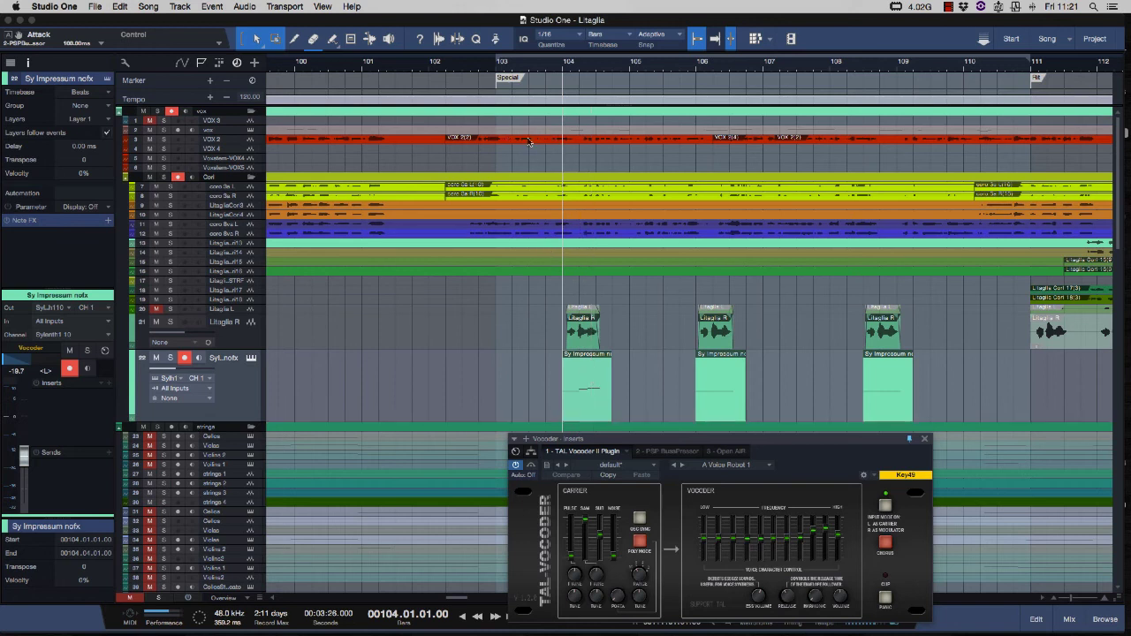
{"action": "left_click_drag", "start_coordinate": [798, 442], "coordinate": [765, 382]}
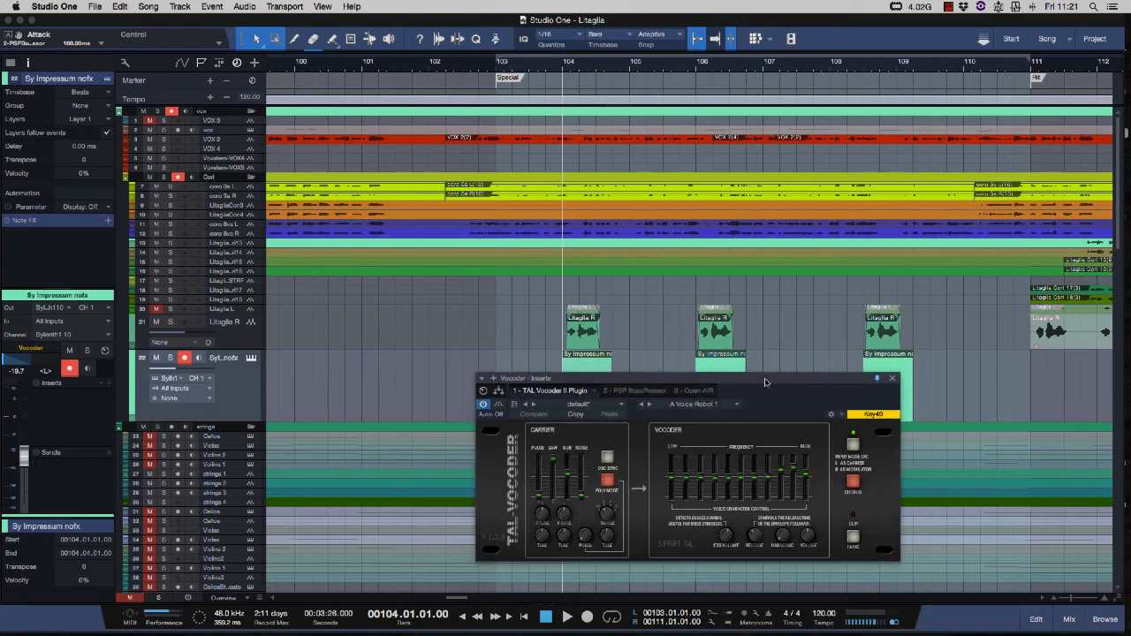